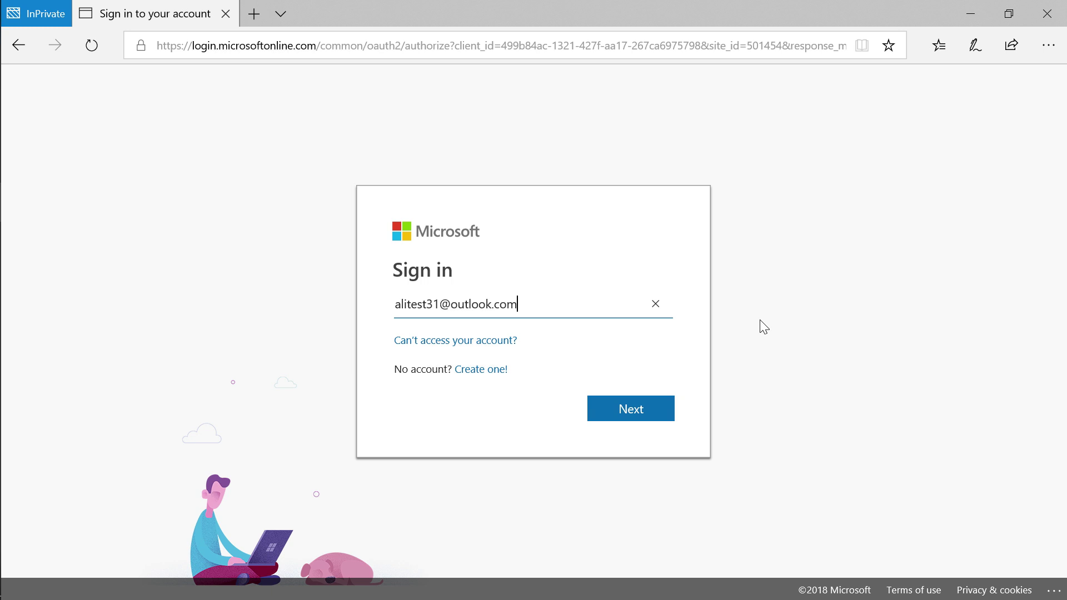
# - Finish signing in and create the private project TheBestAppEver
pyautogui.click(645, 413)
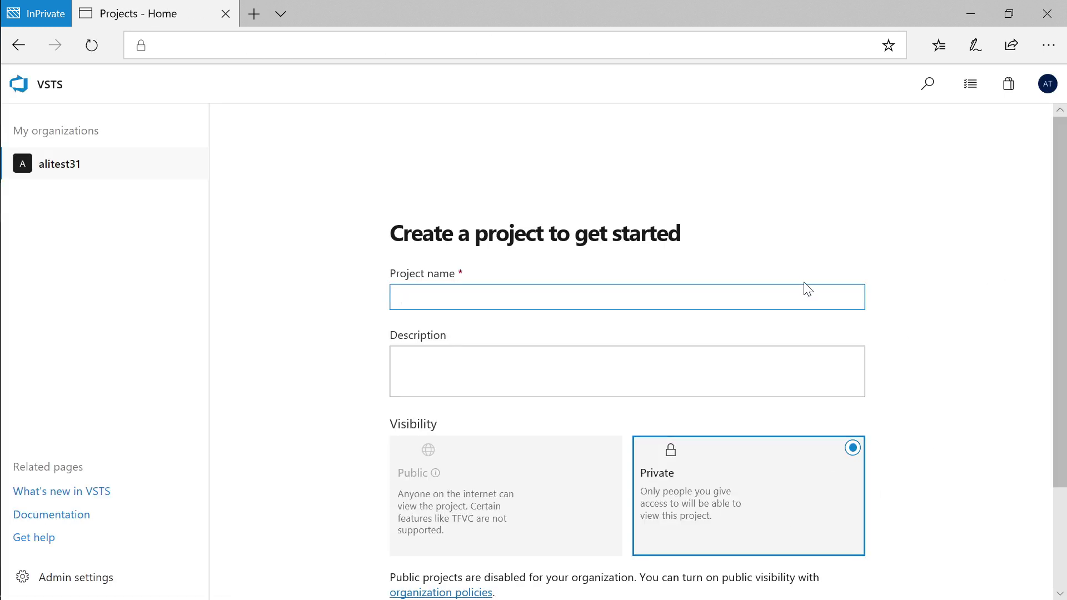
pyautogui.write('Tal')
pyautogui.press('BackSpace')
pyautogui.press('BackSpace')
pyautogui.write('heBestAppEver')
pyautogui.press('Return')
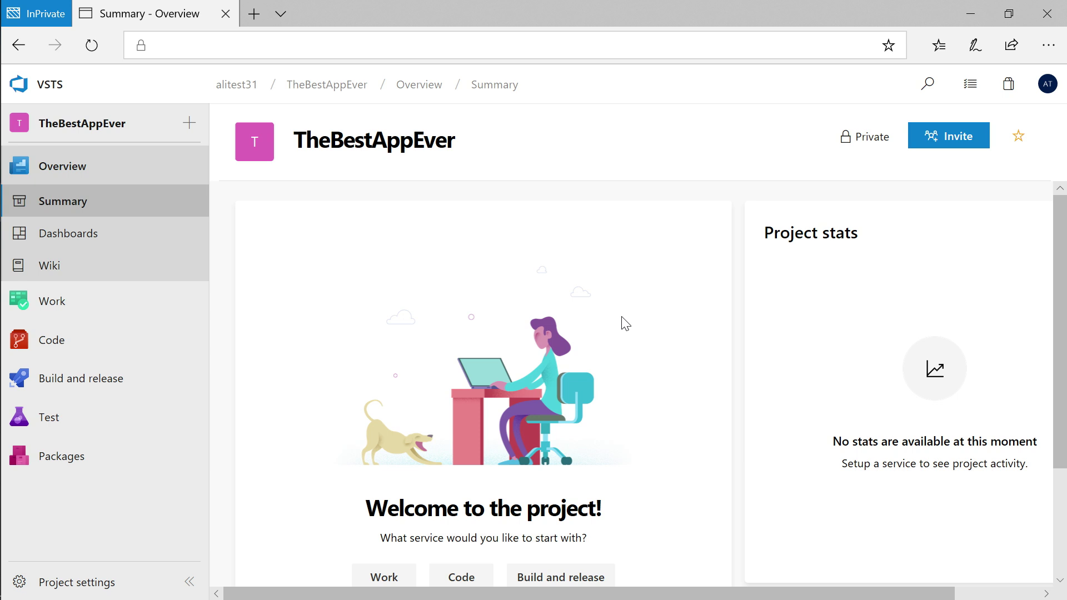
# - Open the team board and add a new story titled 'Set up shopping cart'
pyautogui.moveTo(143, 309)
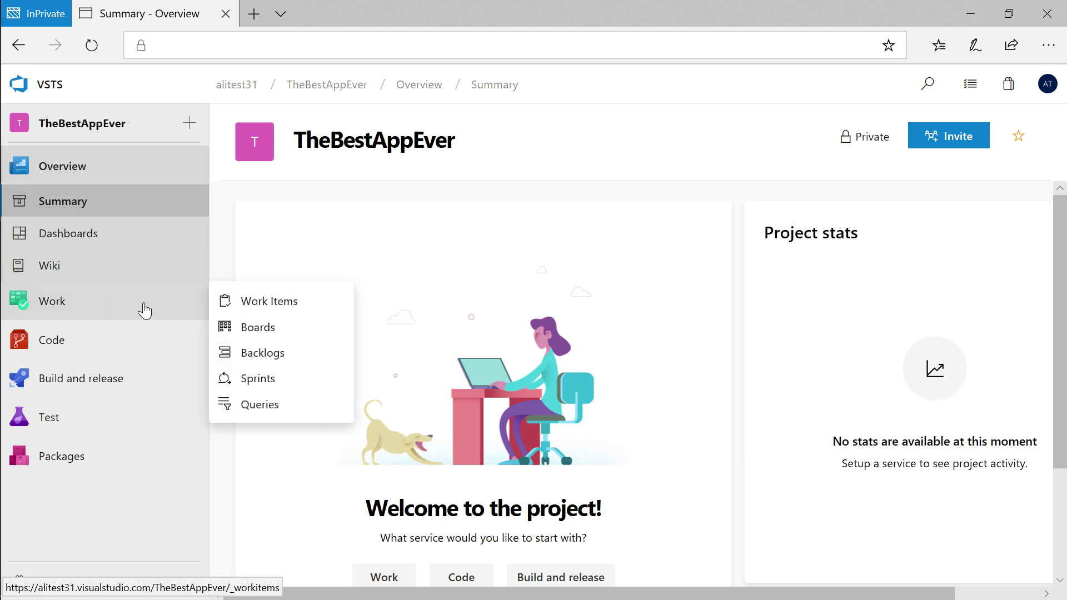
pyautogui.click(256, 329)
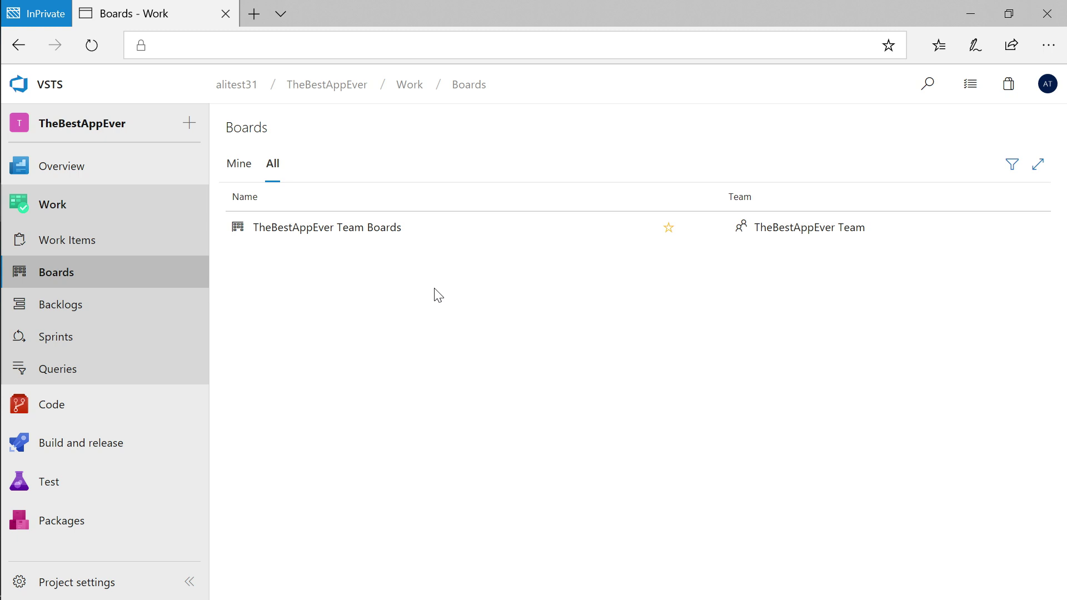
pyautogui.click(279, 227)
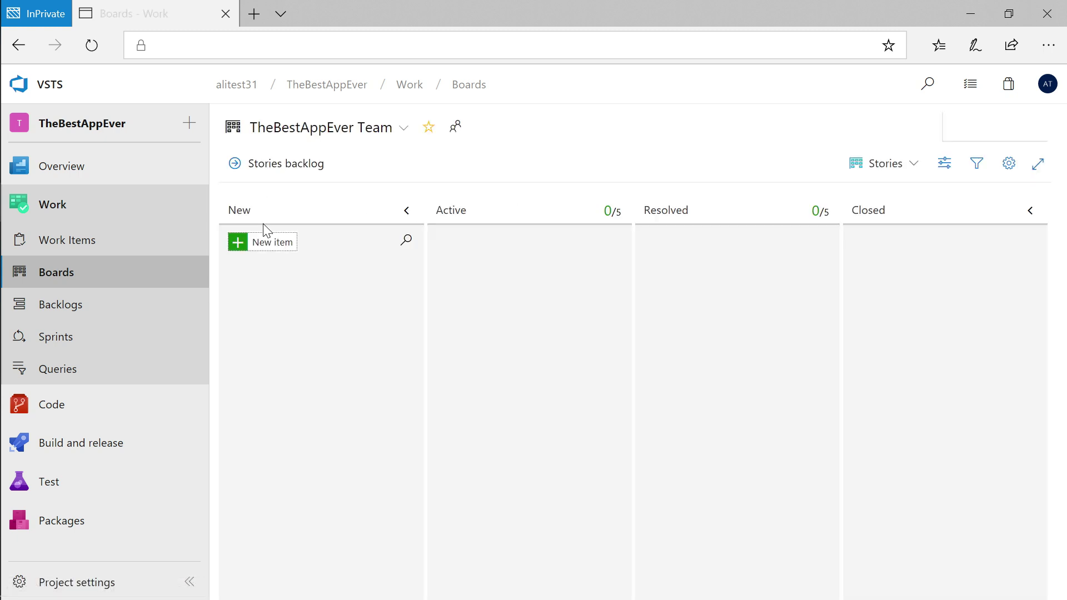
pyautogui.click(262, 246)
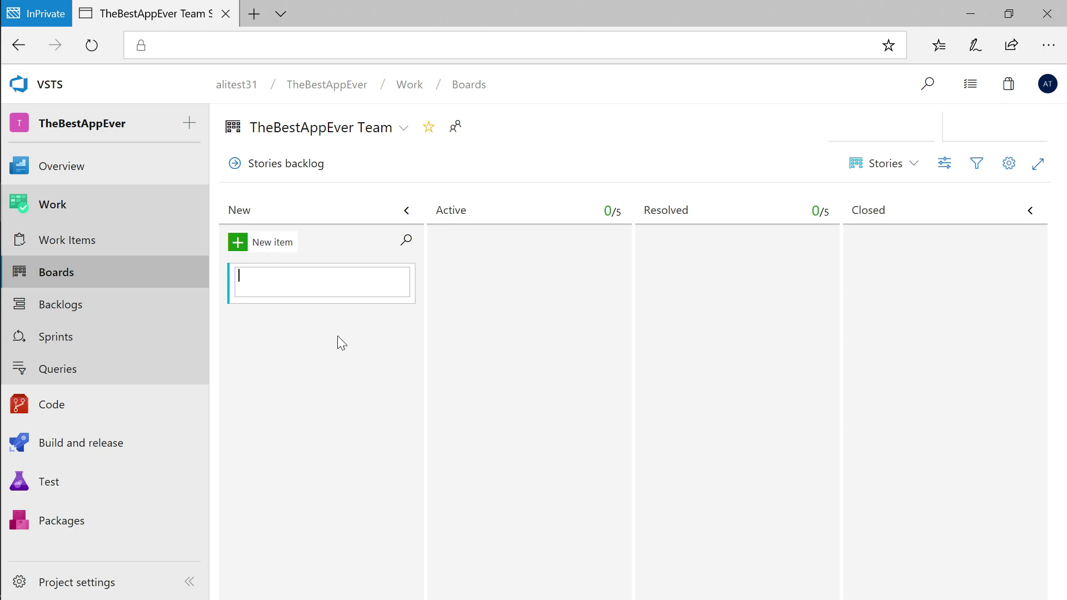
pyautogui.write('Set up shopping cart')
pyautogui.press('Return')
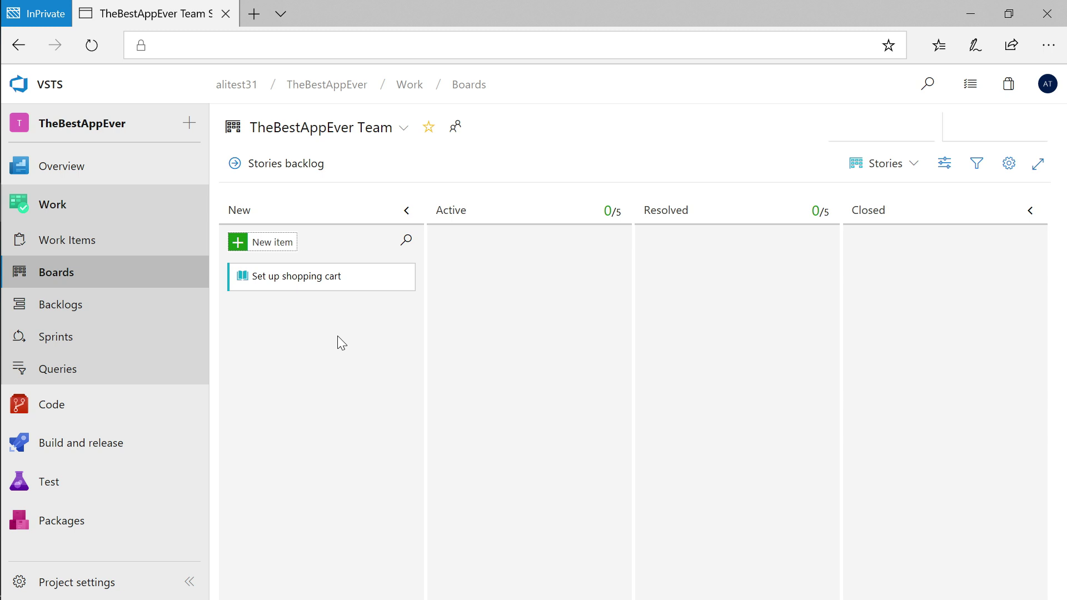
# - Add a second story 'User STory 2' and move Set up shopping cart into Active
pyautogui.click(273, 243)
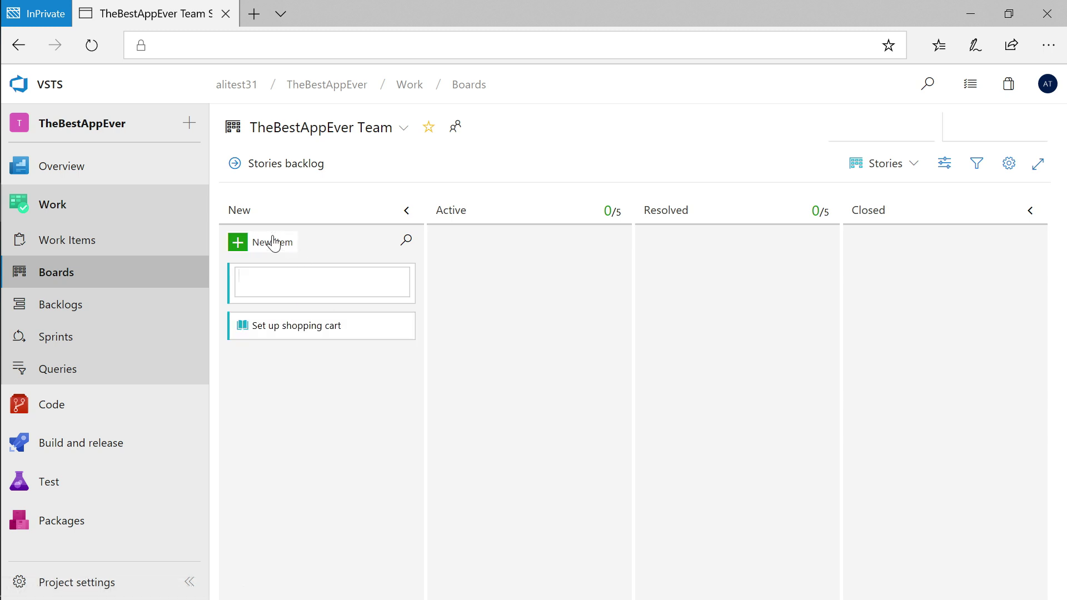
pyautogui.write('User STory 2')
pyautogui.press('Return')
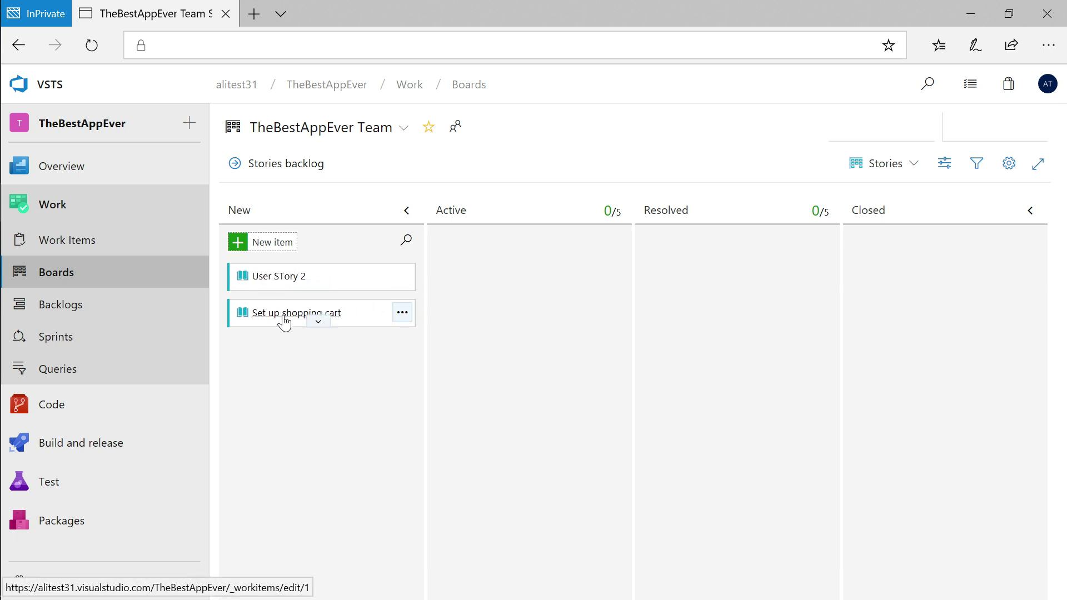
pyautogui.moveTo(284, 323); pyautogui.dragTo(532, 303)
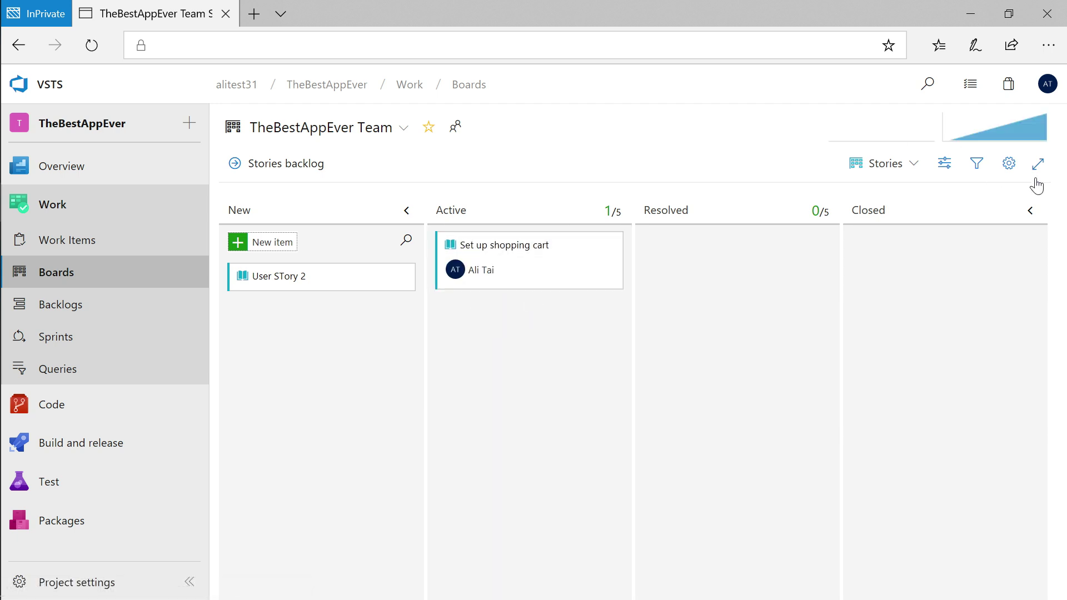
pyautogui.click(1009, 164)
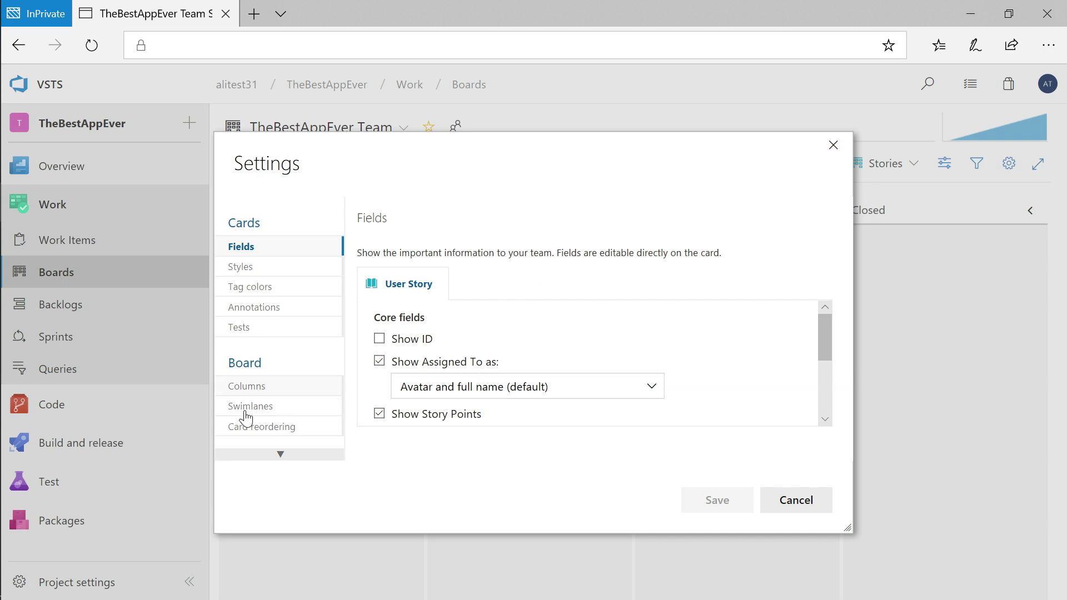
# - View the board's Columns settings, then switch to the FabrikamFiber Web Team board window
pyautogui.click(256, 393)
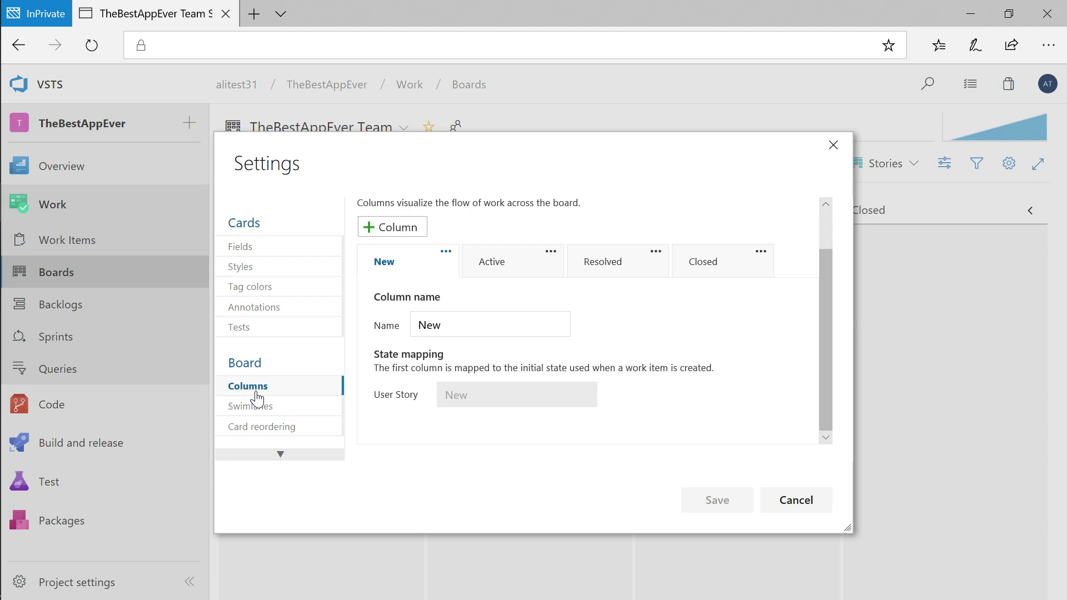
pyautogui.press('super+Tab')
pyautogui.click(542, 267)
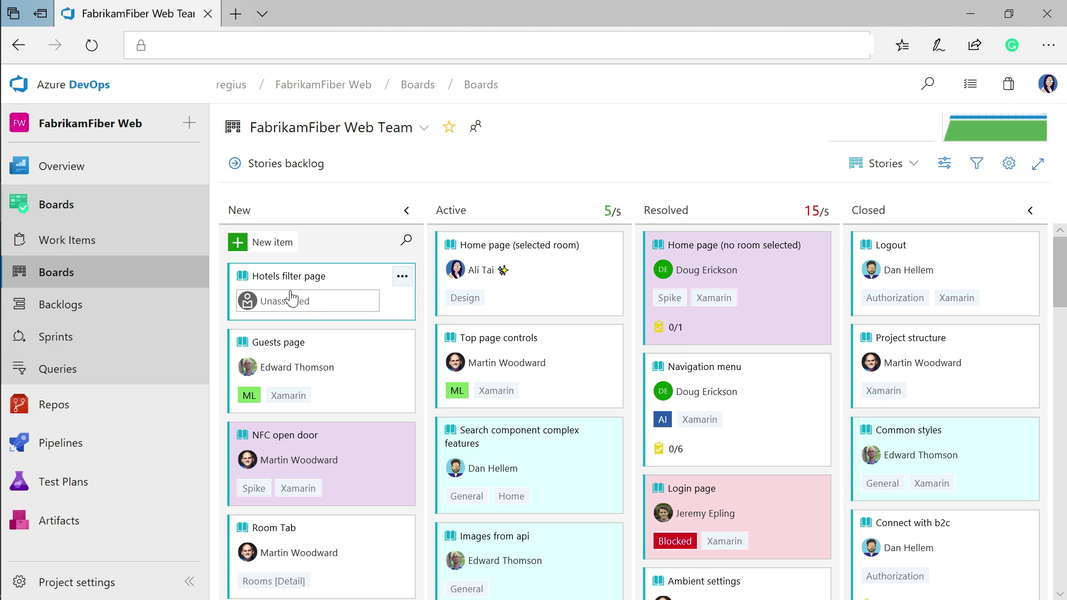
# - Assign the Hotels filter page story to a team member and move it into Active
pyautogui.click(305, 303)
pyautogui.click(305, 364)
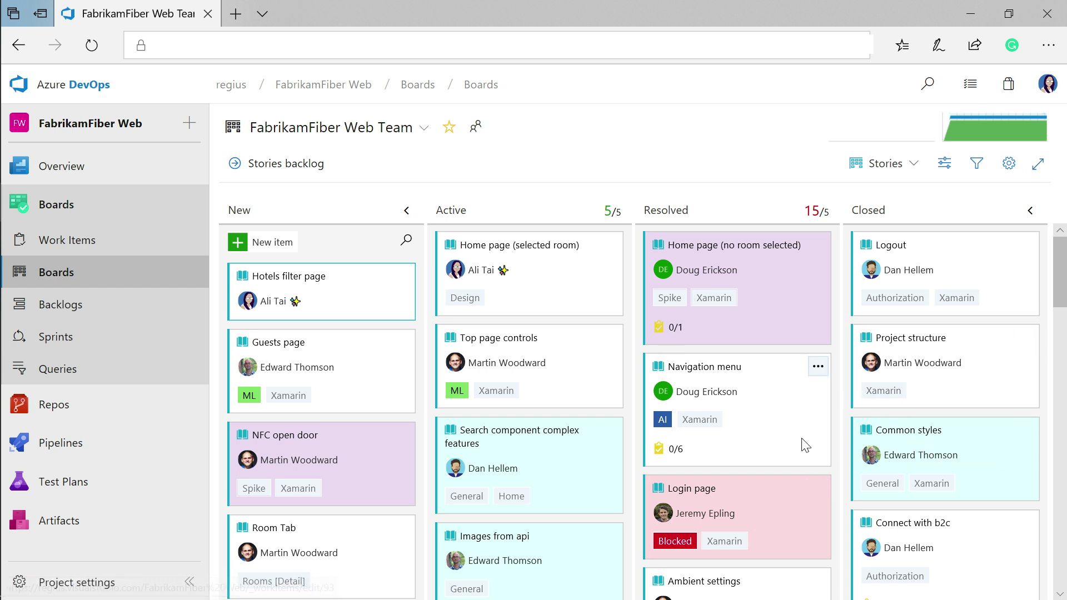
pyautogui.scroll(-2, 711, 542)
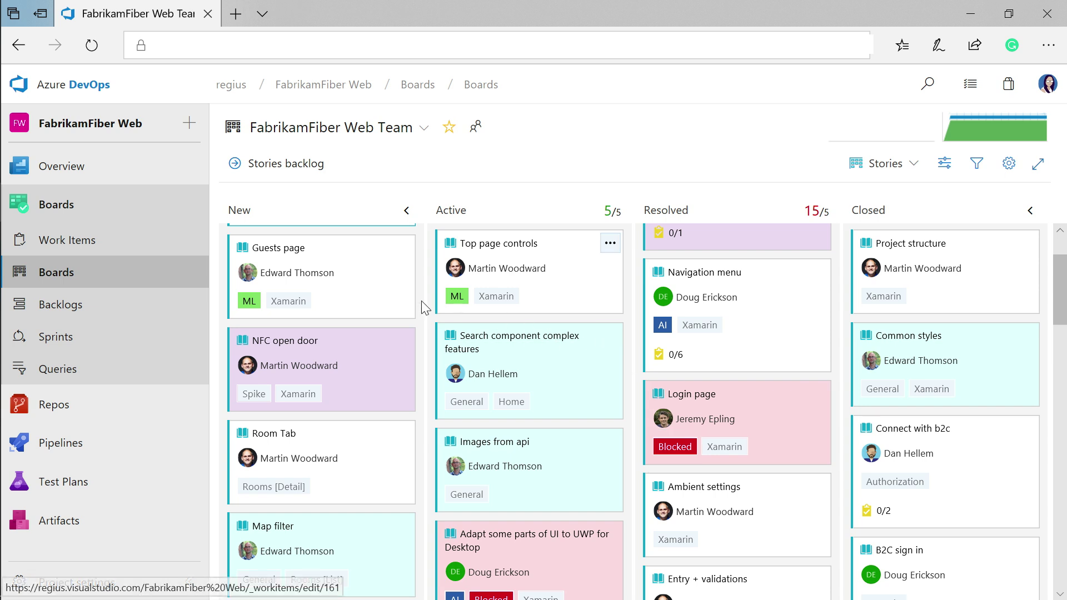
pyautogui.scroll(2, 390, 289)
pyautogui.moveTo(299, 280); pyautogui.dragTo(546, 243)
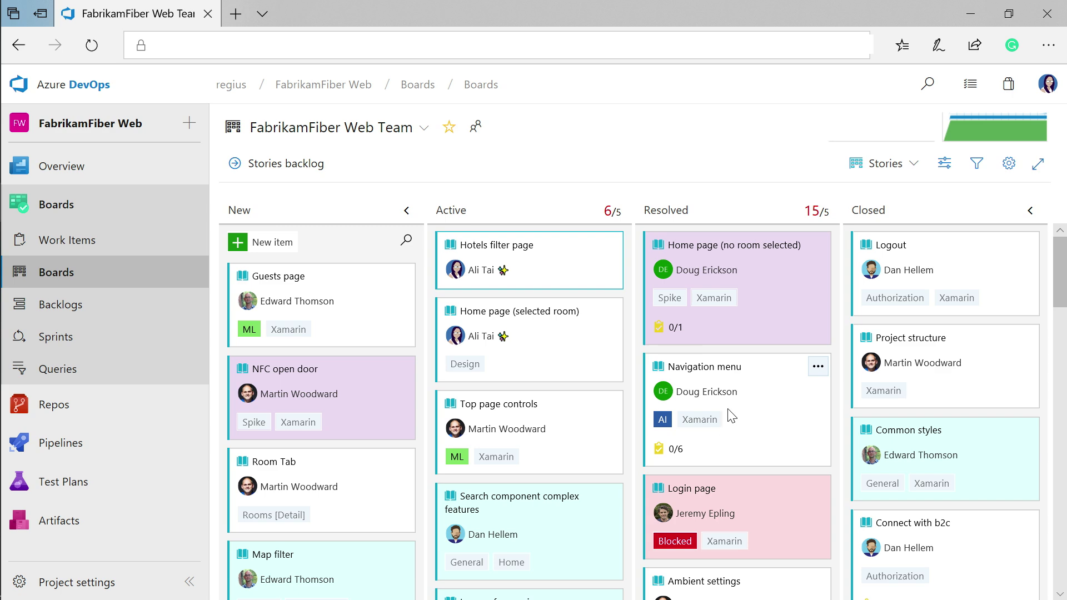
# - Show the Navigation menu story's tasks and open the Hotels filter page story's details
pyautogui.click(666, 456)
pyautogui.scroll(-2, 666, 456)
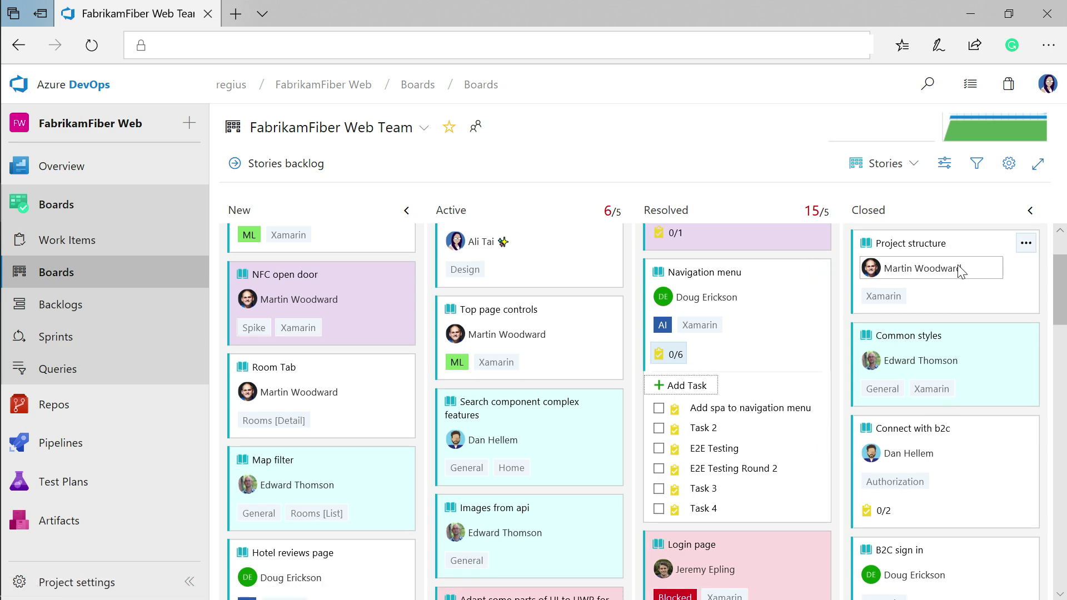
pyautogui.scroll(2, 556, 244)
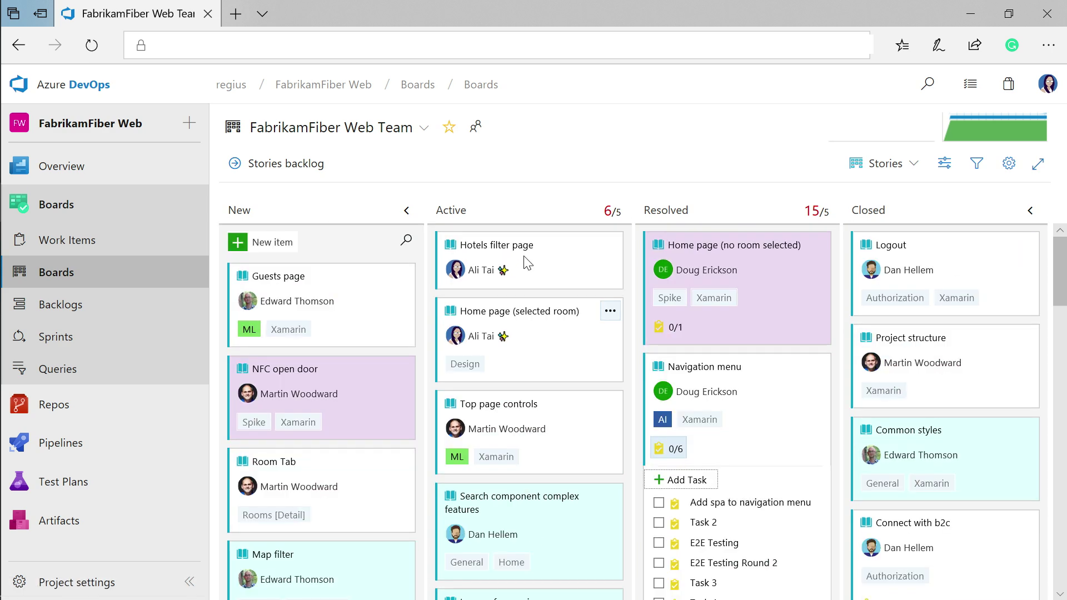
pyautogui.click(503, 252)
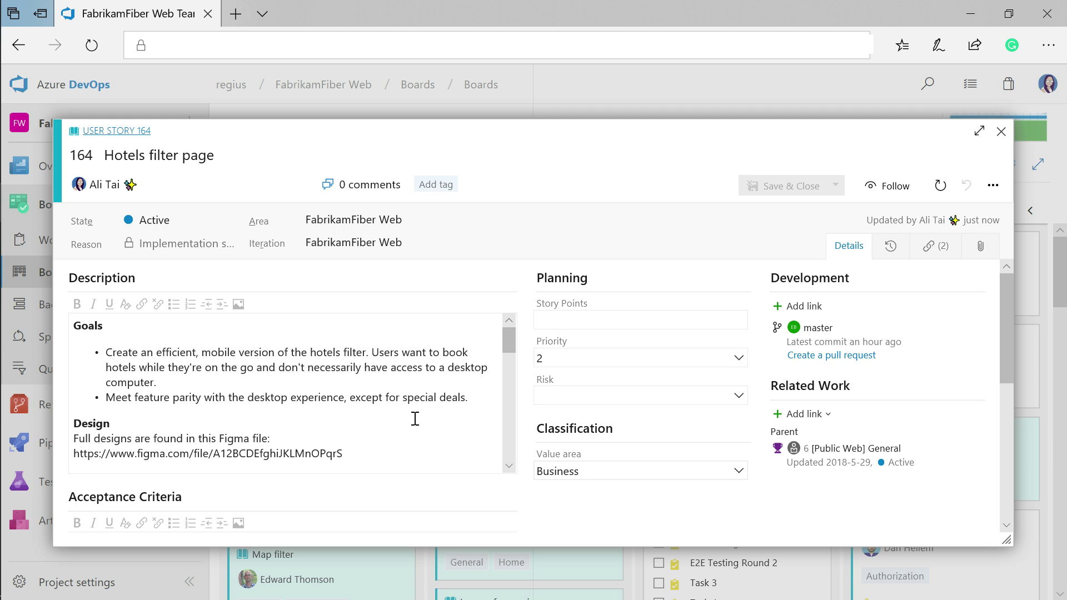
pyautogui.scroll(-8, 415, 418)
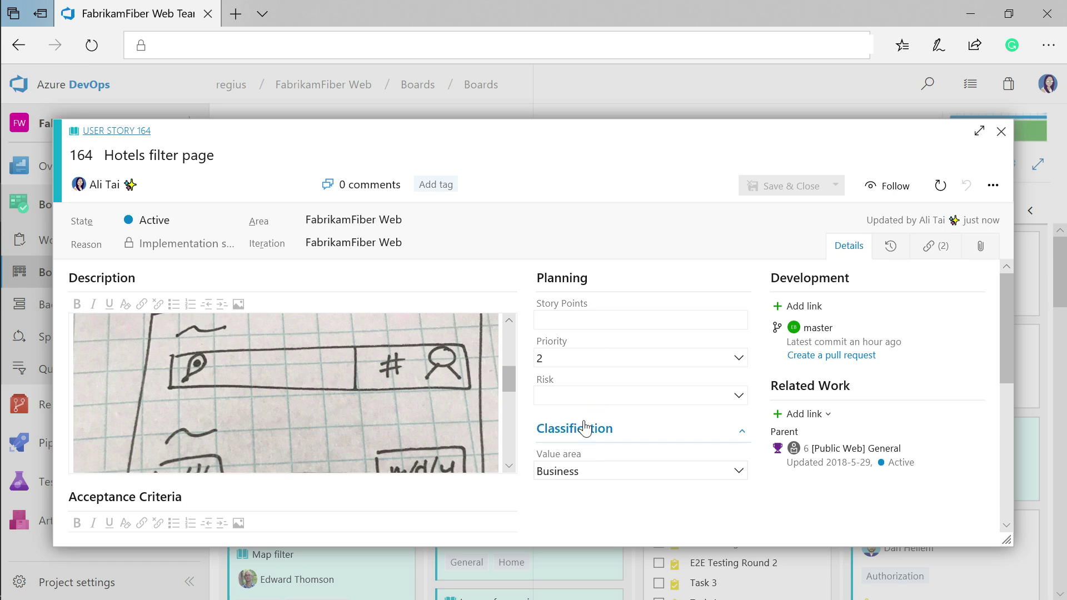
pyautogui.click(1000, 134)
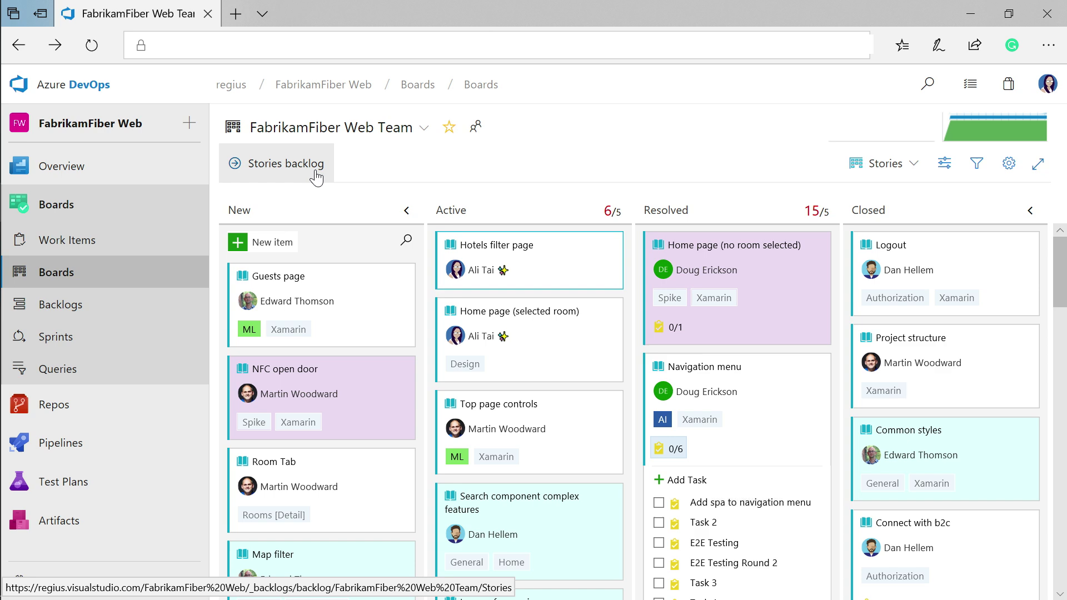
# - In the stories backlog, move Navigation menu below Entry + validations, add 'User story', and place it at position 8
pyautogui.click(316, 173)
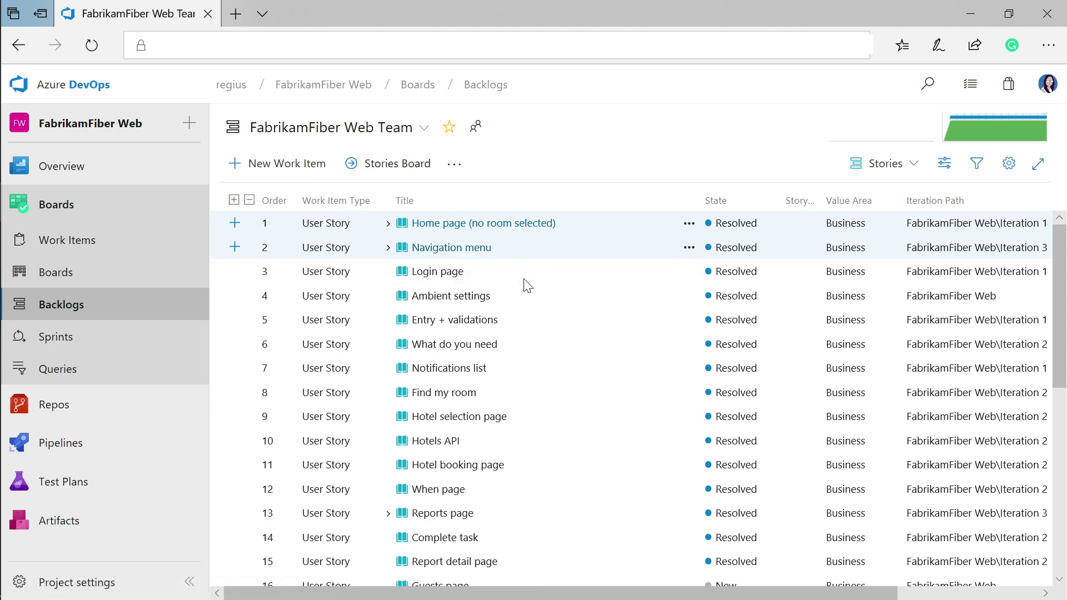
pyautogui.moveTo(528, 286); pyautogui.dragTo(529, 343)
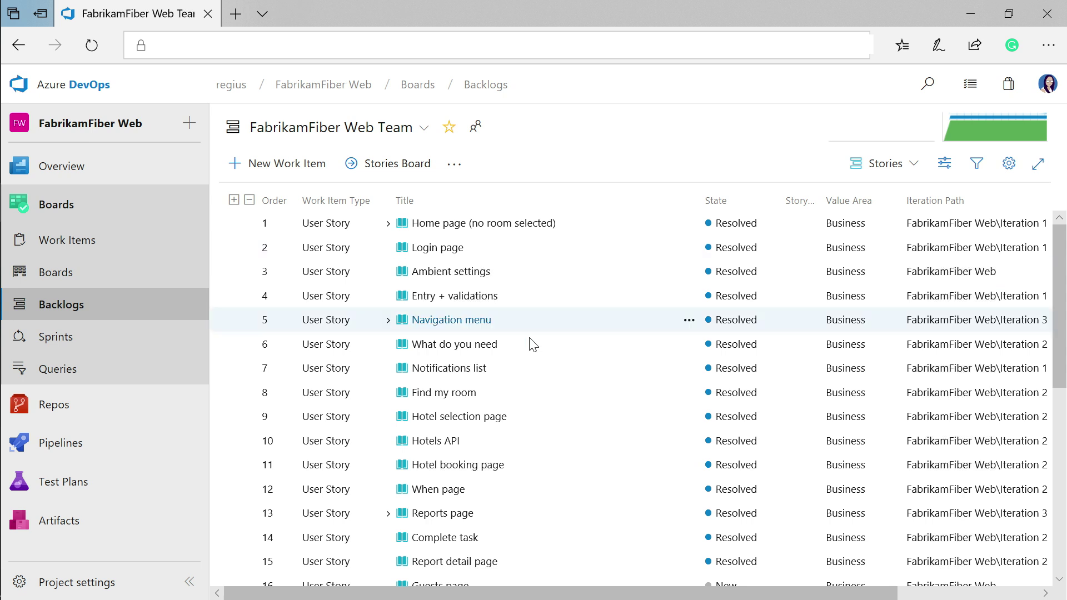
pyautogui.click(283, 171)
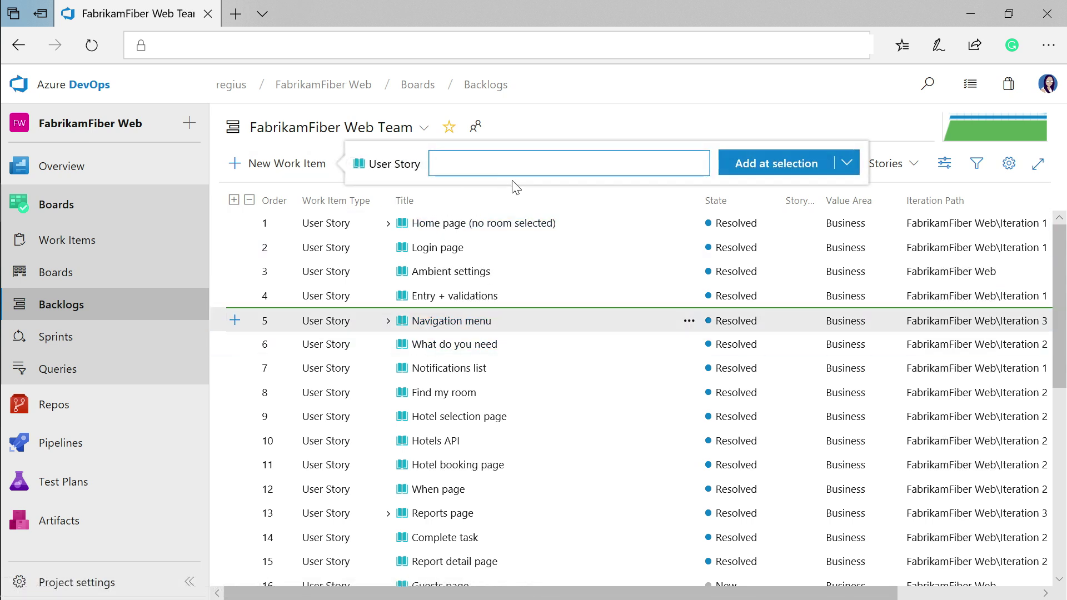
pyautogui.write('User story')
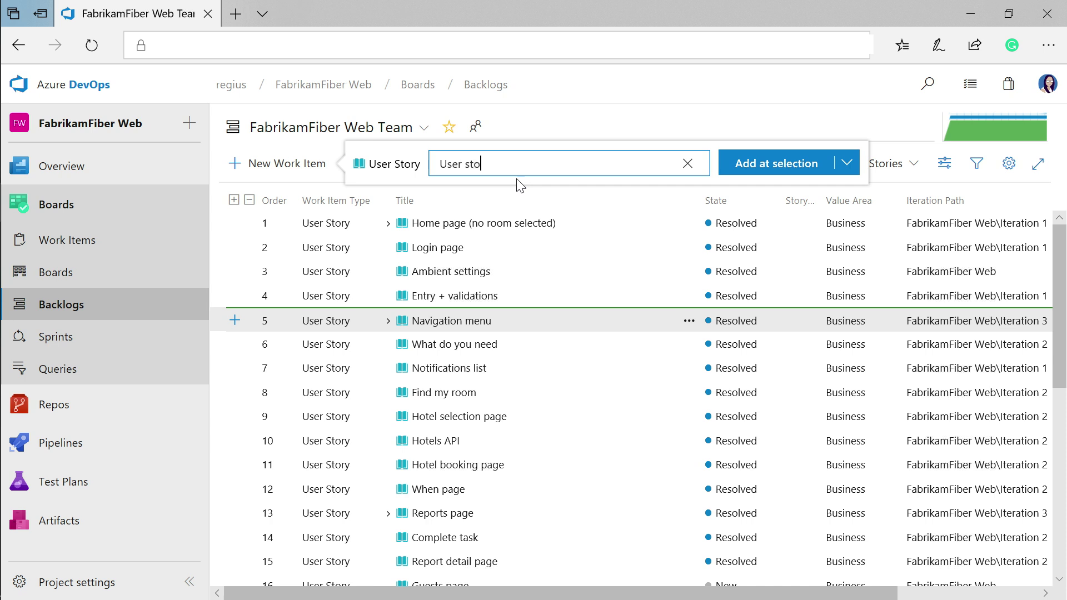
pyautogui.click(751, 165)
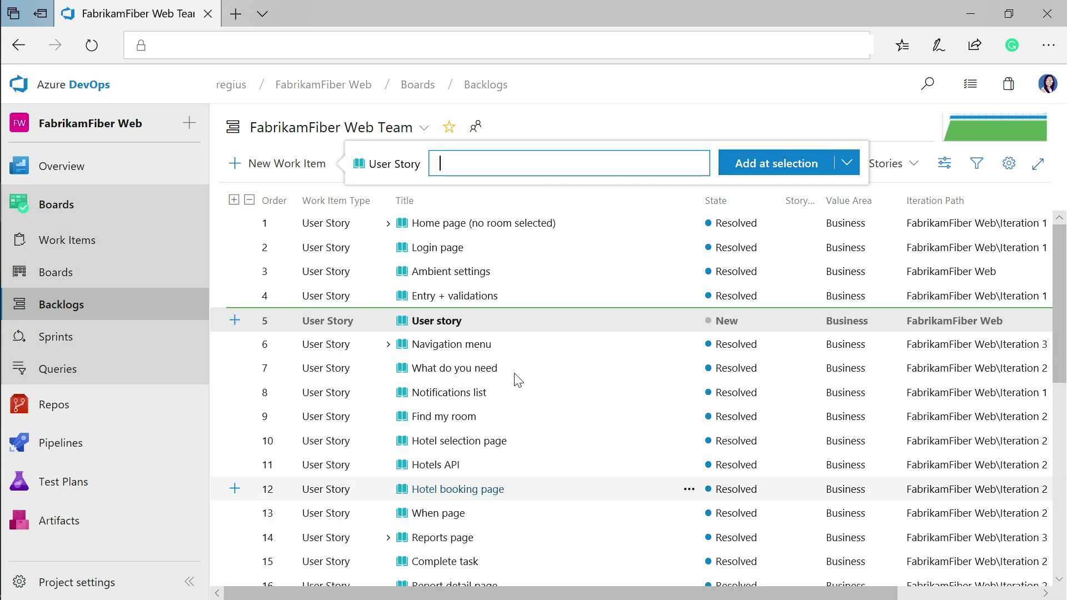
pyautogui.moveTo(450, 330); pyautogui.dragTo(543, 413)
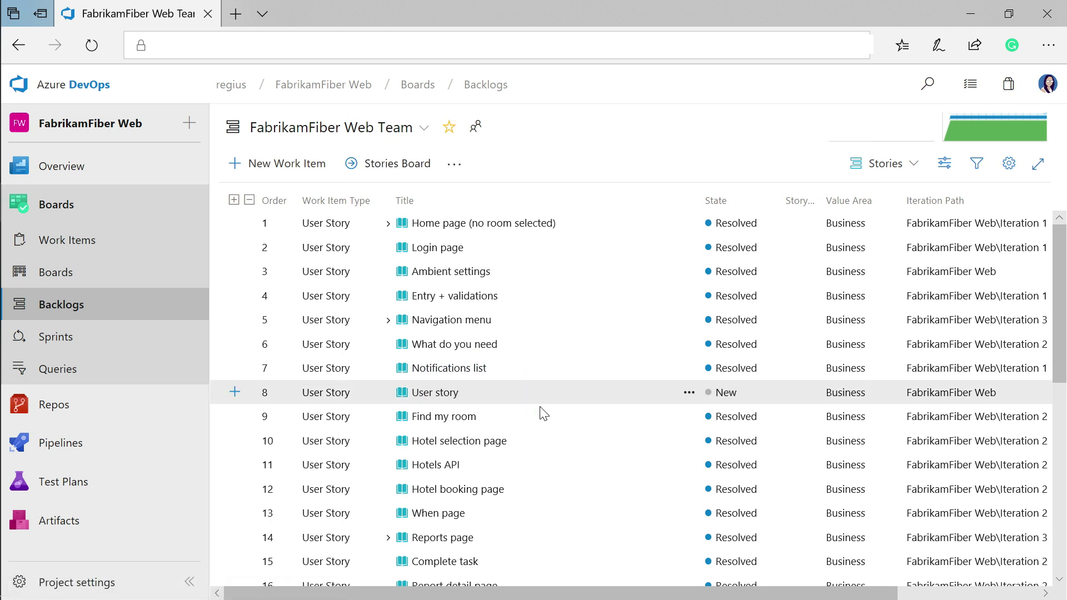
pyautogui.click(900, 174)
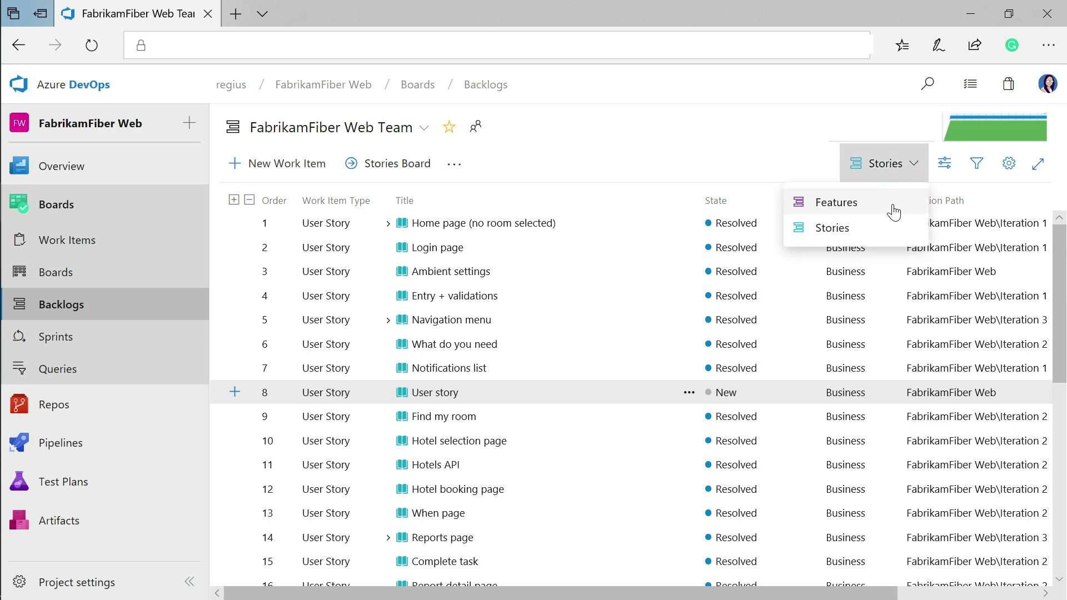
# - Switch the backlog level to Features and expand [Xamarin Apps] Home to list its stories
pyautogui.click(892, 206)
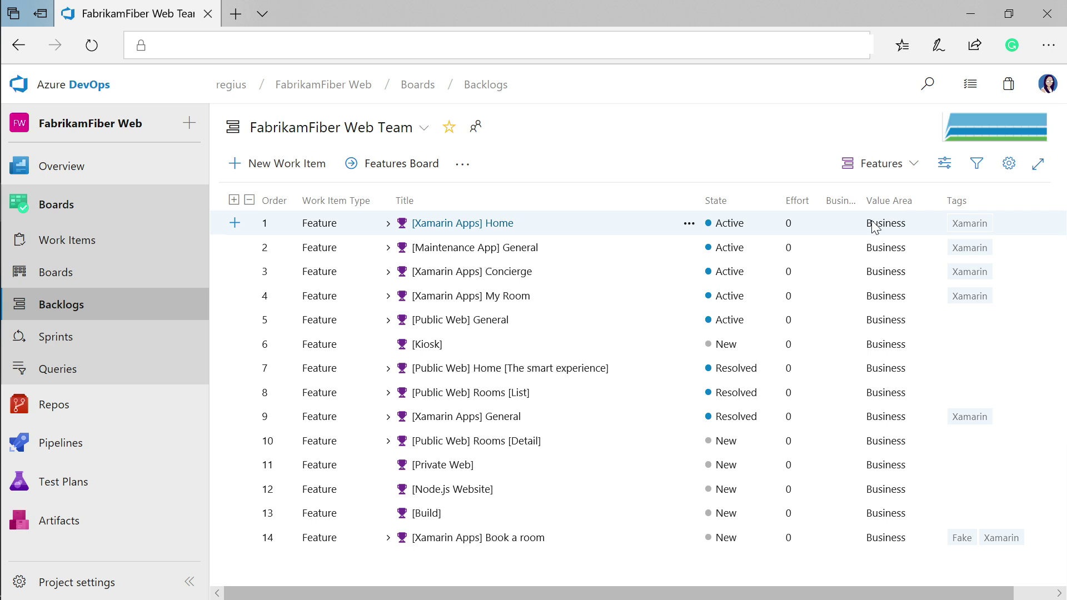
pyautogui.click(388, 225)
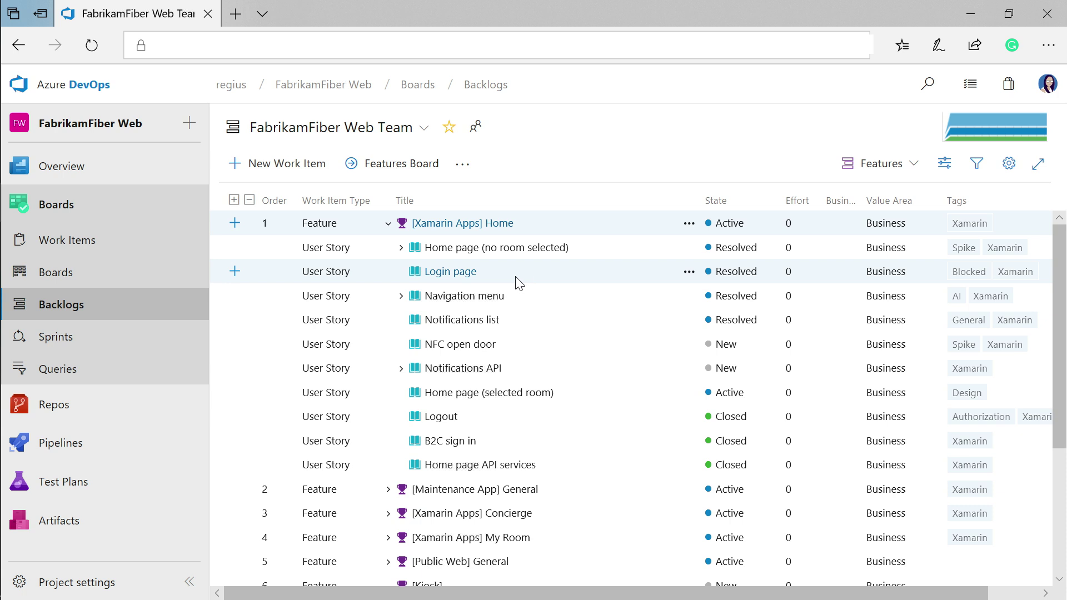
pyautogui.click(162, 347)
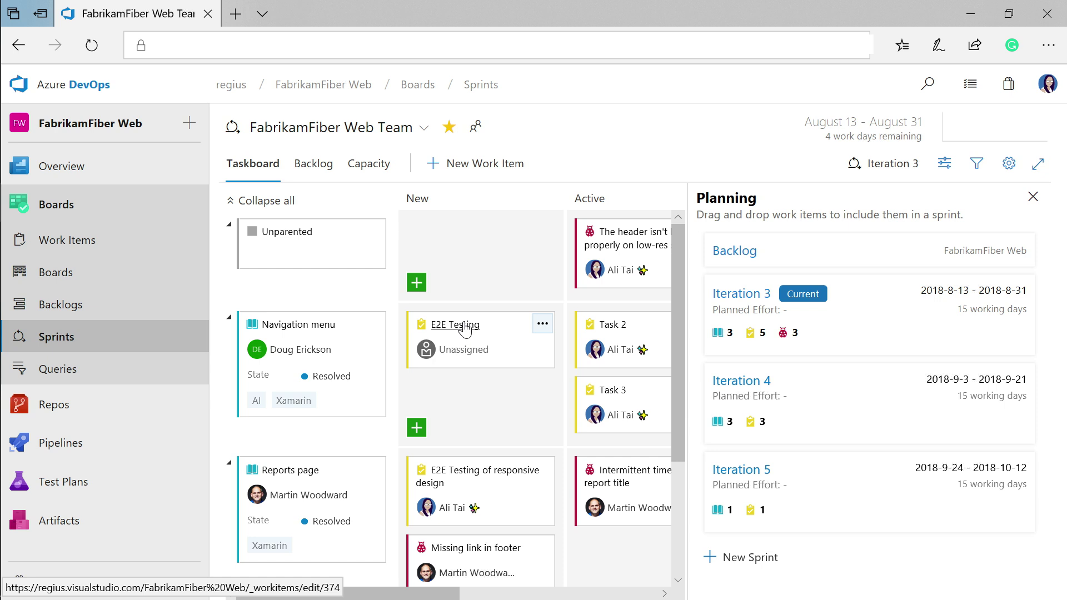
# - Move E2E Testing from New to Active and reassign Task 3 to Iteration 5
pyautogui.moveTo(465, 329); pyautogui.dragTo(617, 373)
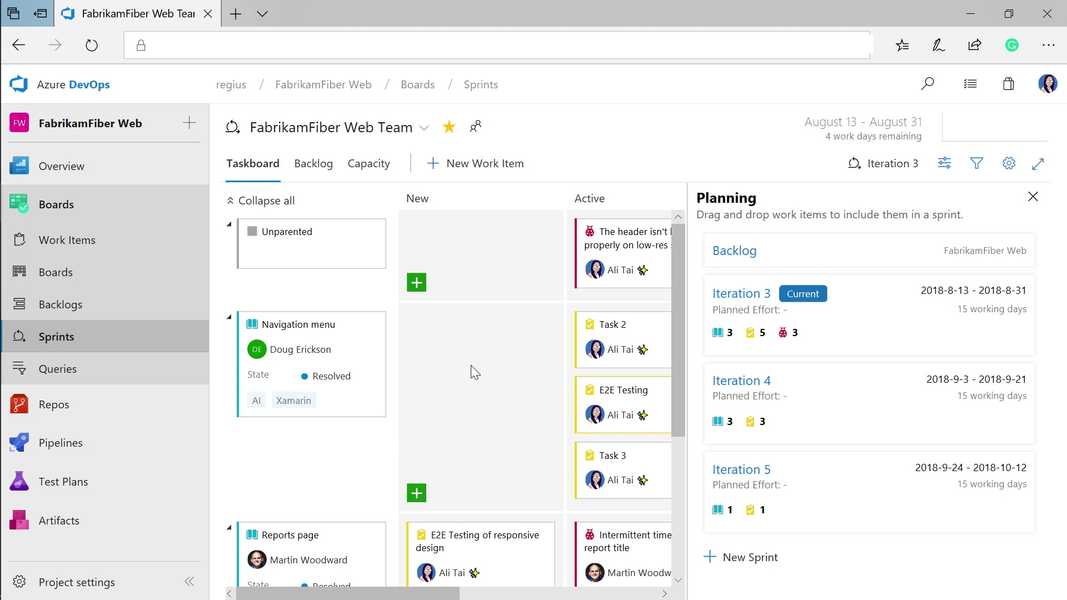
pyautogui.moveTo(618, 467); pyautogui.dragTo(849, 481)
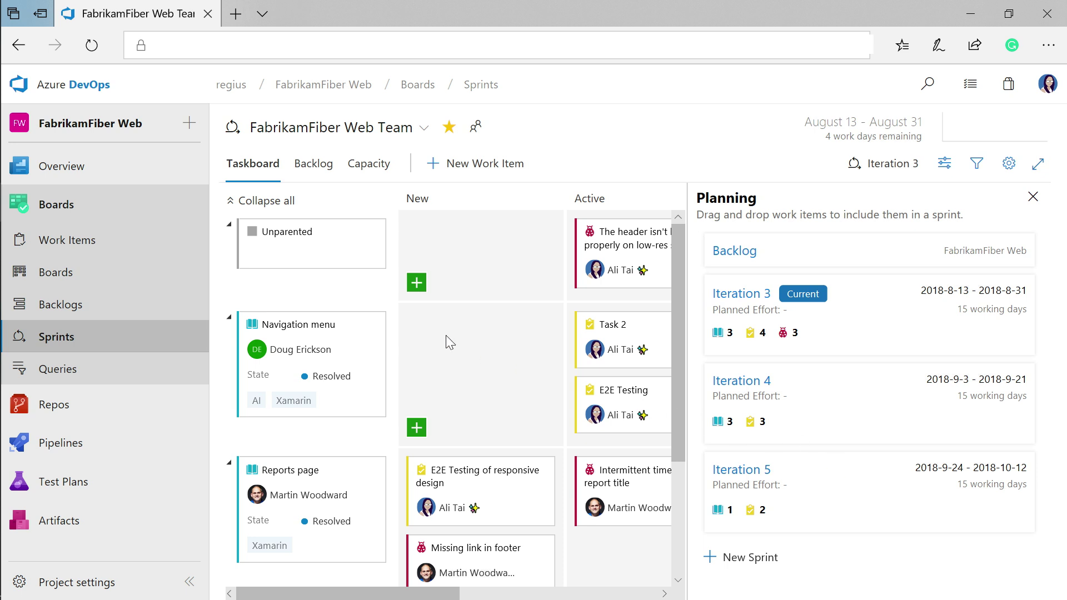
pyautogui.click(316, 167)
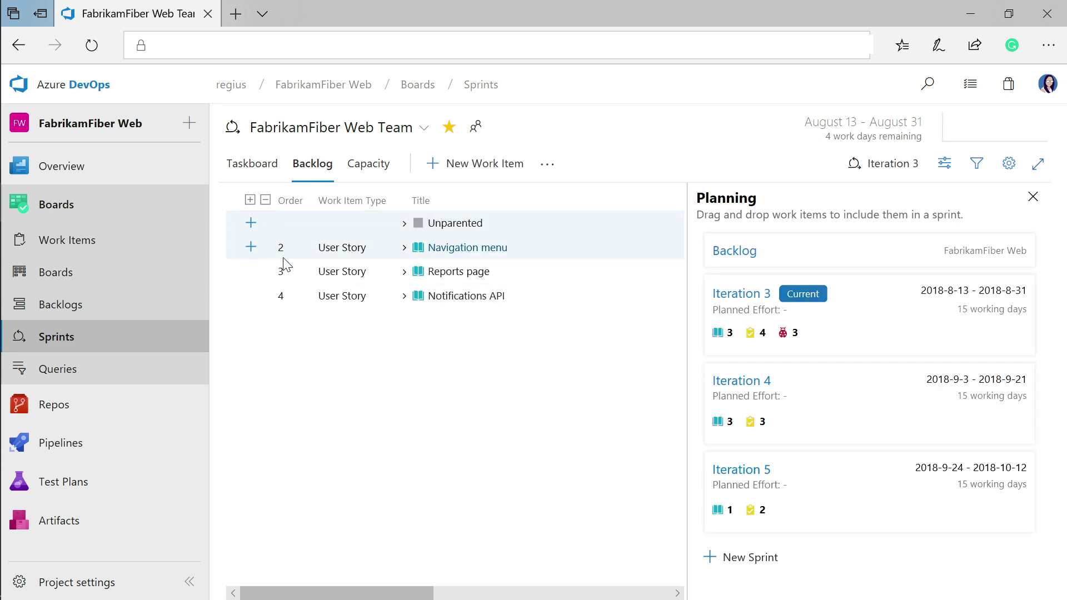
# - Expand Reports page and move its E2E Testing of responsive design task to Iteration 4
pyautogui.click(404, 272)
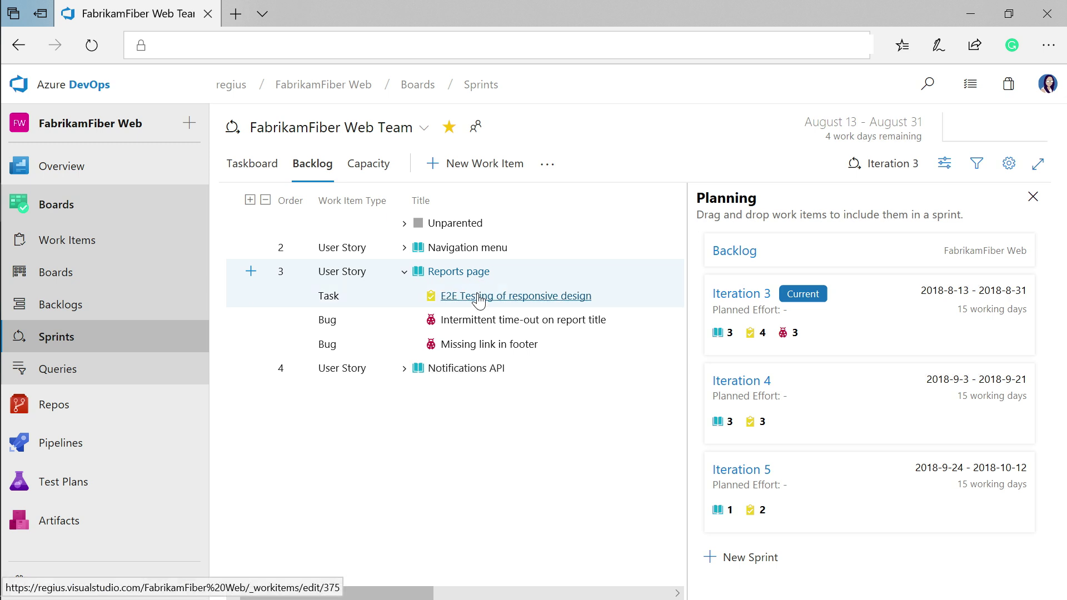
pyautogui.moveTo(478, 300); pyautogui.dragTo(475, 342)
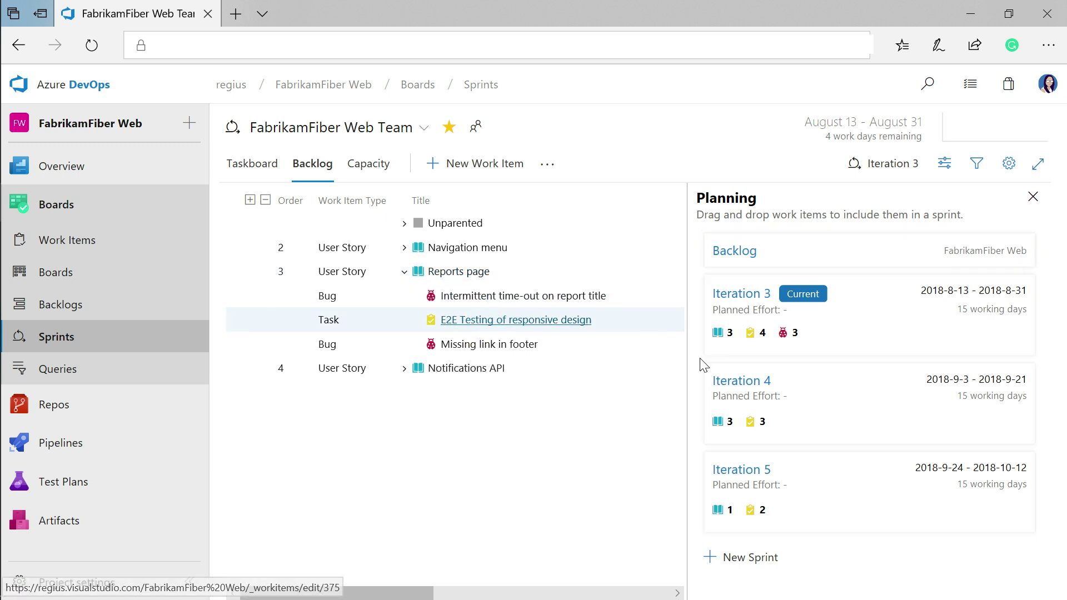
pyautogui.moveTo(700, 365); pyautogui.dragTo(827, 415)
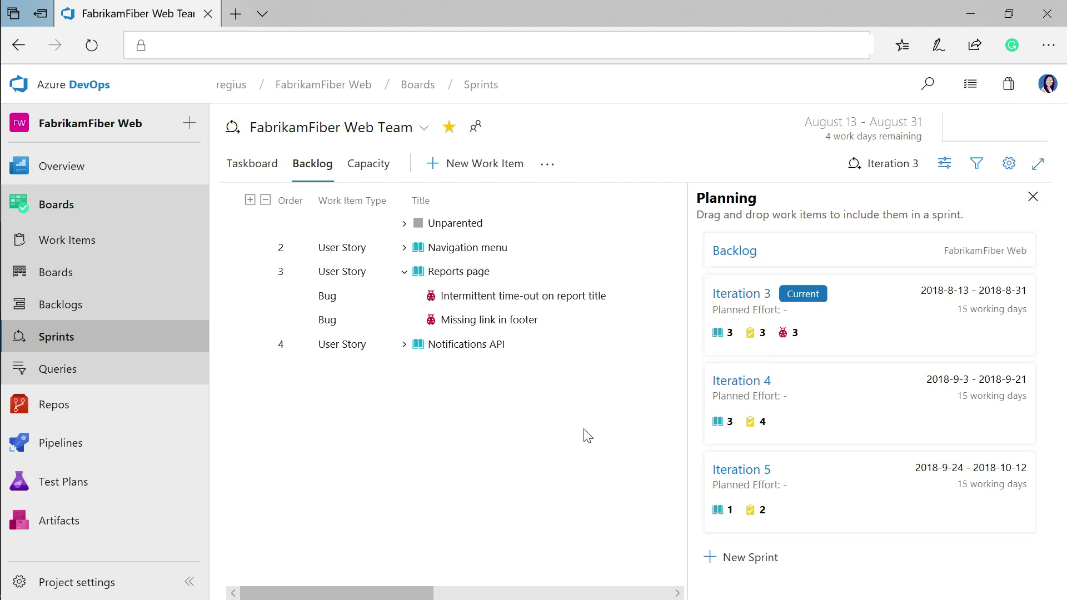
pyautogui.click(166, 379)
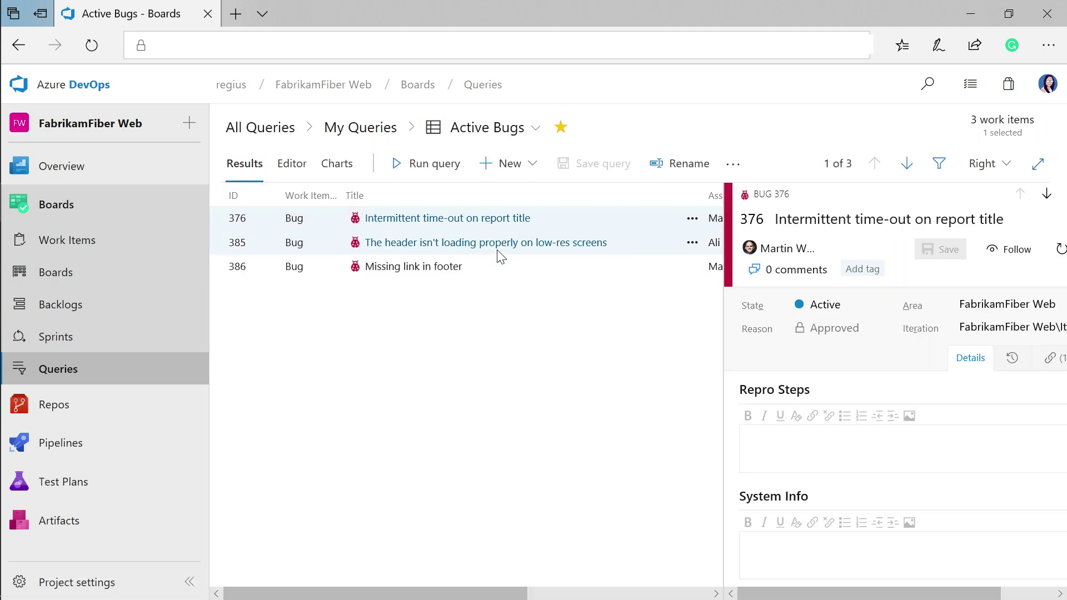
pyautogui.click(287, 167)
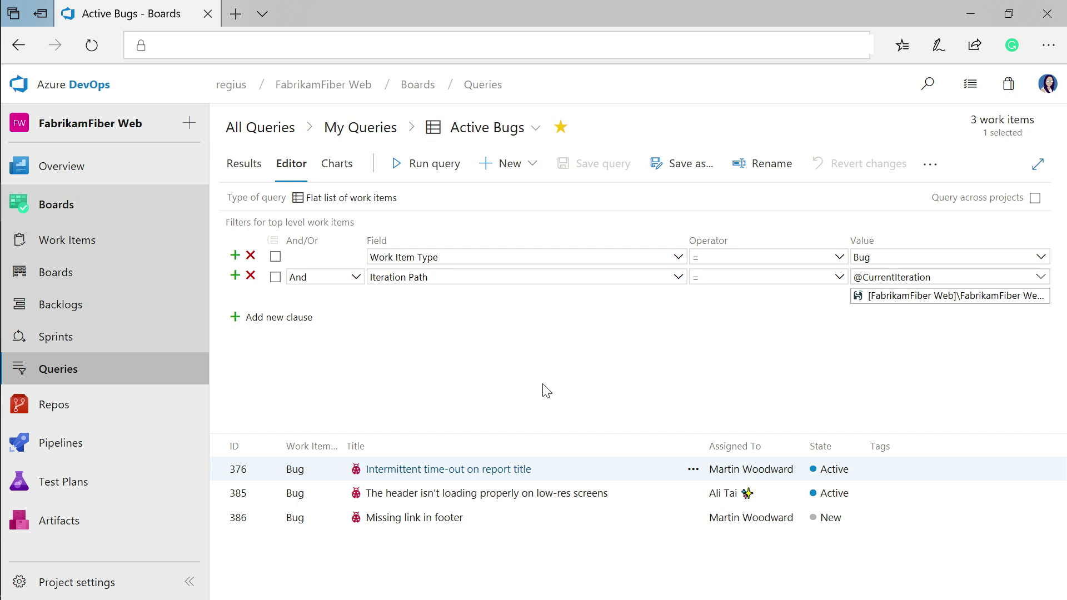
# - Create and save the bar chart 'Active Bugs - Chart' grouped by Assigned To
pyautogui.click(333, 173)
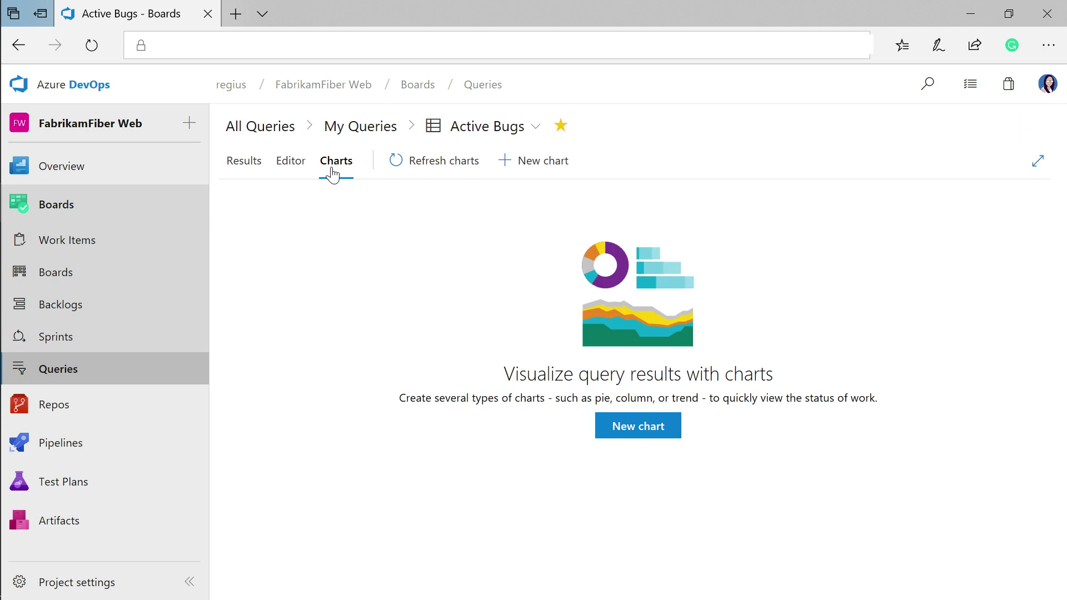
pyautogui.click(638, 430)
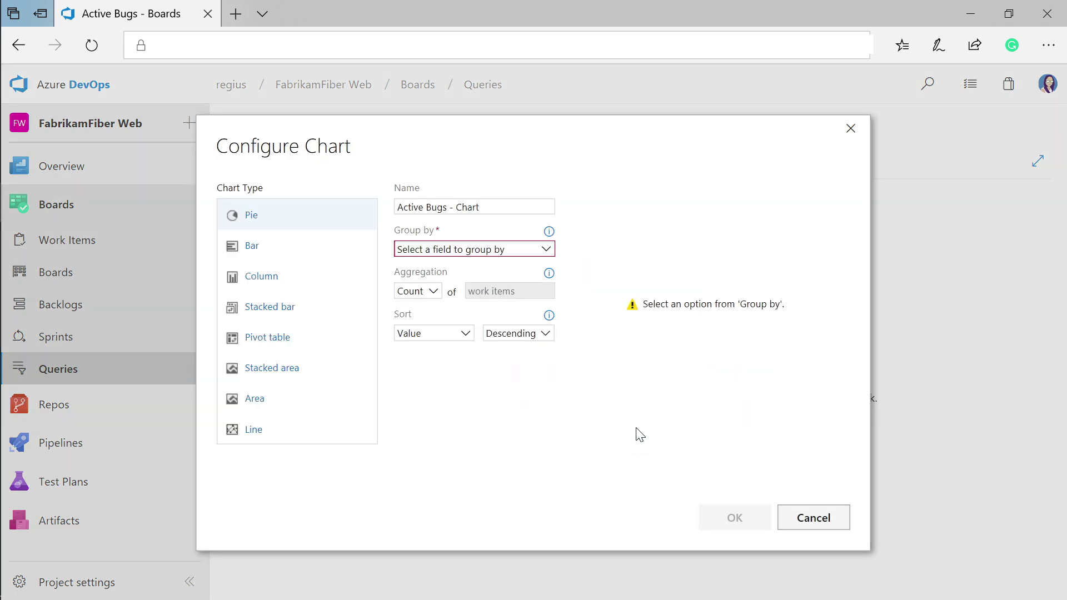
pyautogui.click(316, 248)
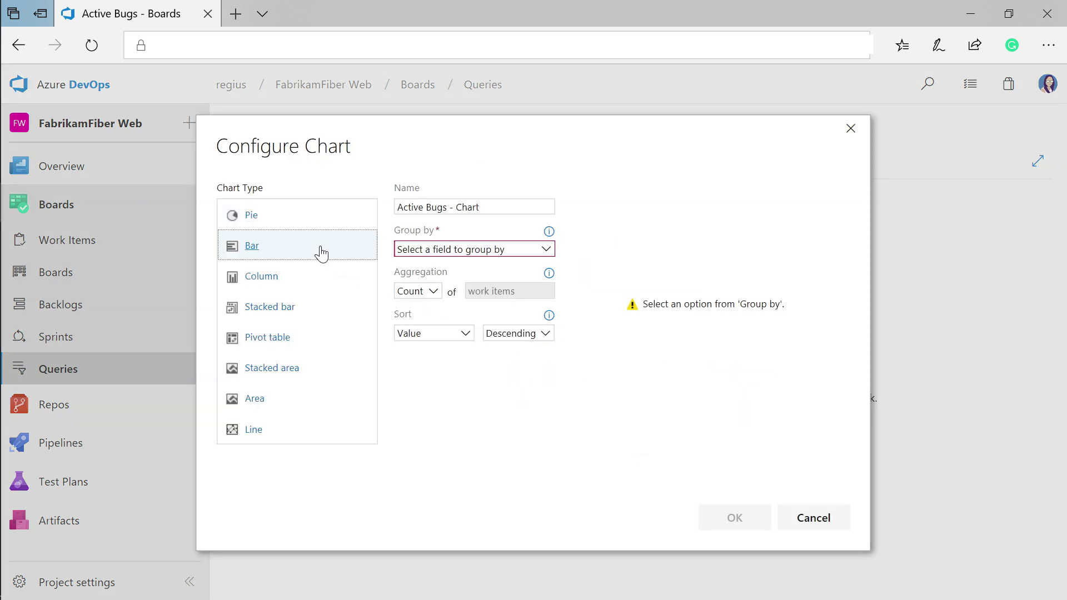
pyautogui.click(519, 252)
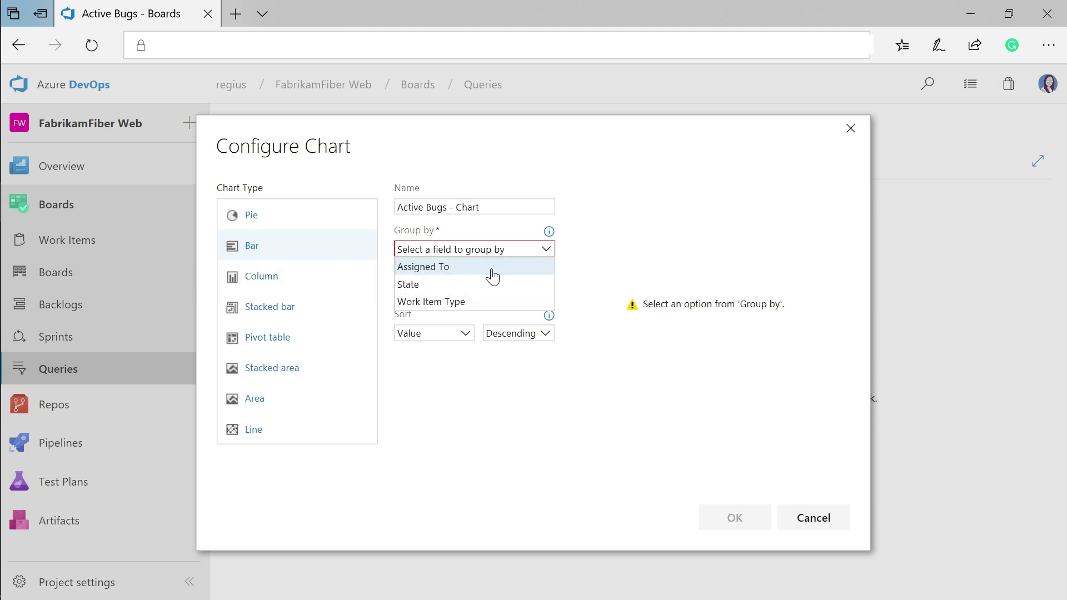
pyautogui.click(491, 269)
pyautogui.moveTo(784, 229)
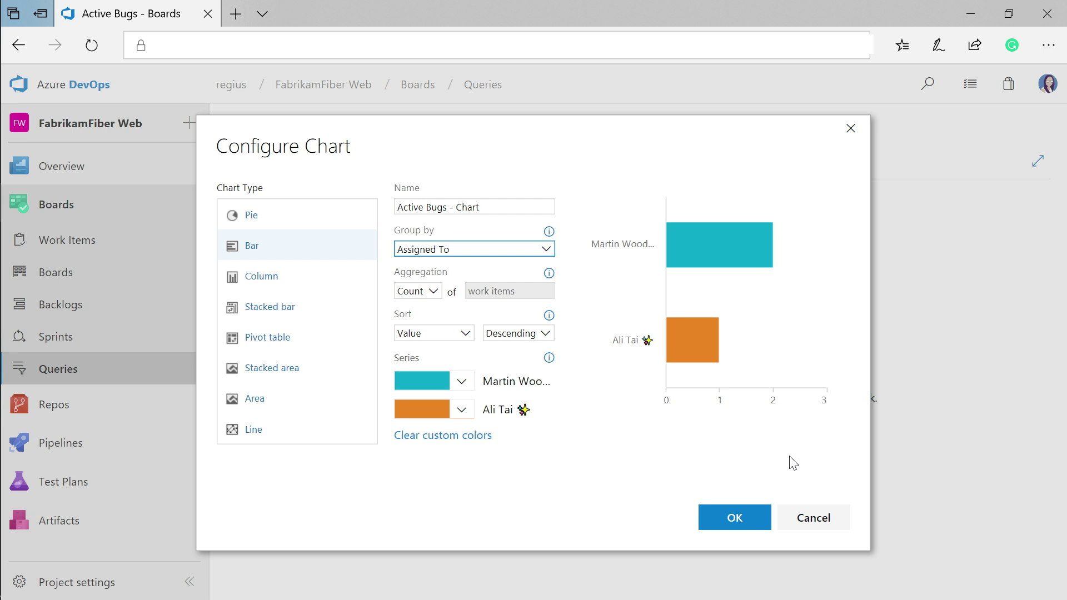
pyautogui.click(733, 519)
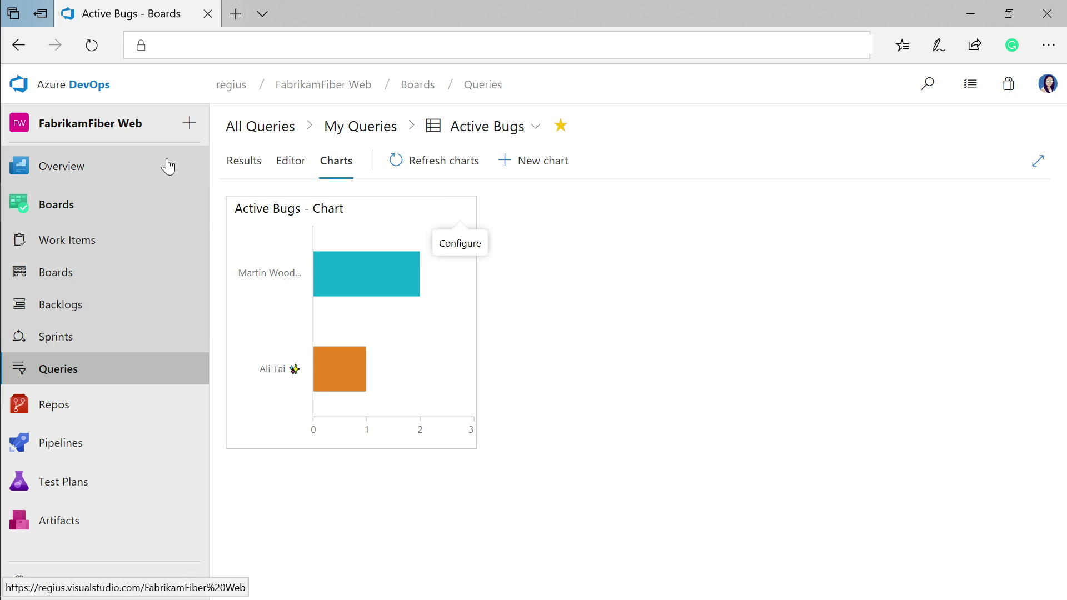
pyautogui.moveTo(167, 166)
pyautogui.click(246, 195)
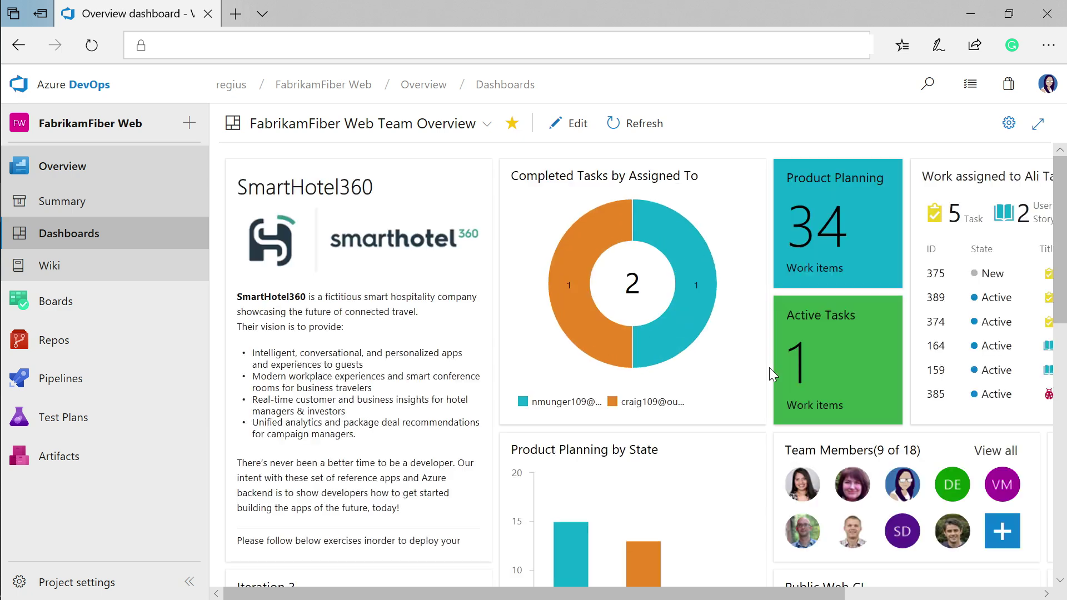
# - Scroll the Overview dashboard to reveal the Product Planning by State, Iteration 3 and Deployment status widgets
pyautogui.scroll(-2, 769, 368)
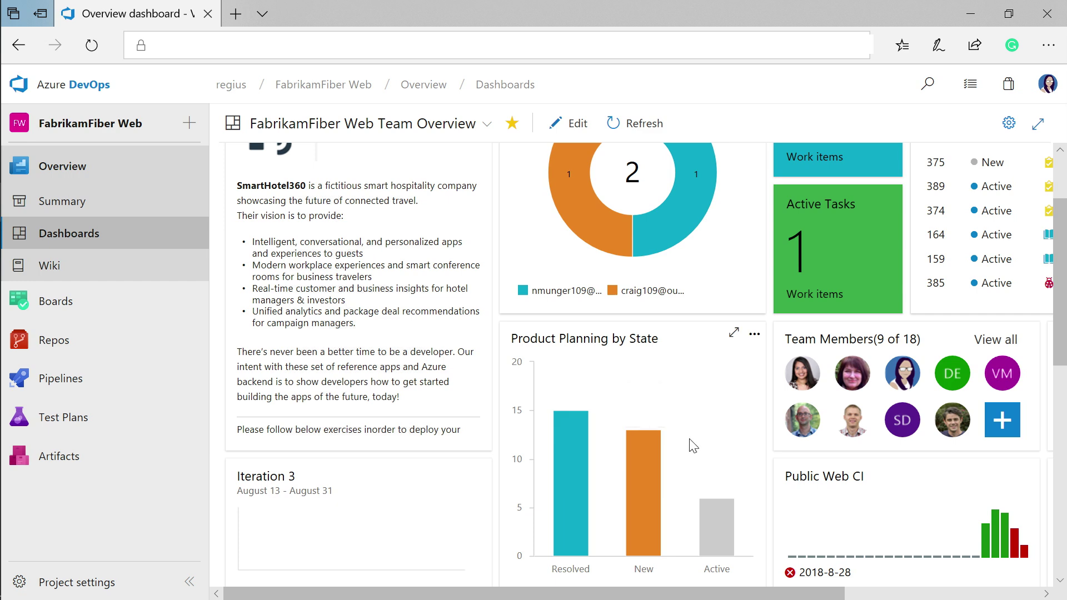
pyautogui.scroll(-2, 694, 446)
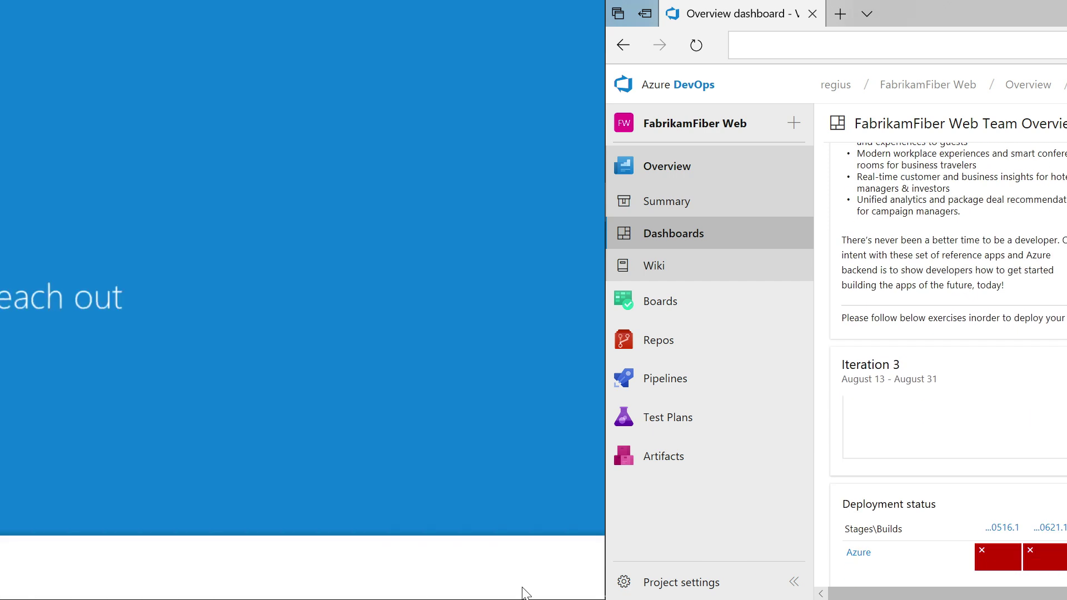